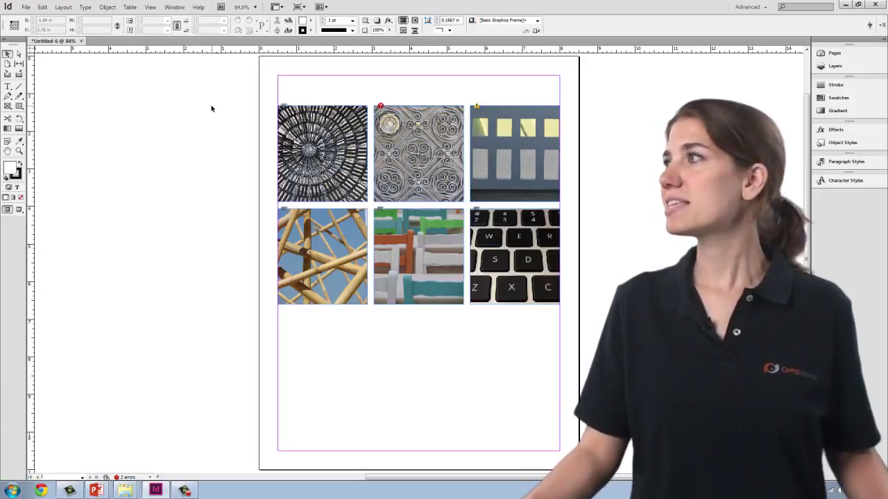
Step: Open the Window menu to list the available panels
{"action": "left_click", "coordinate": [175, 7]}
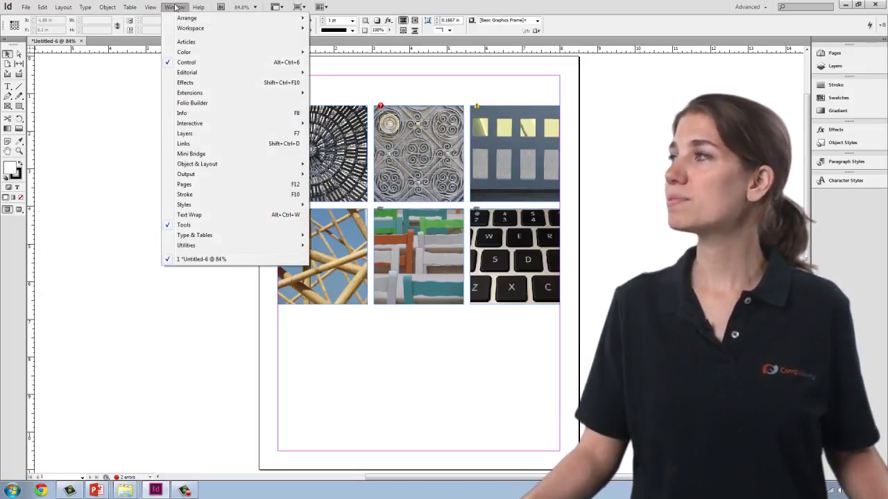
Step: Show the Links panel listing pattern1–pattern6.jpg, with Link Info collapsed
{"action": "left_click", "coordinate": [184, 144]}
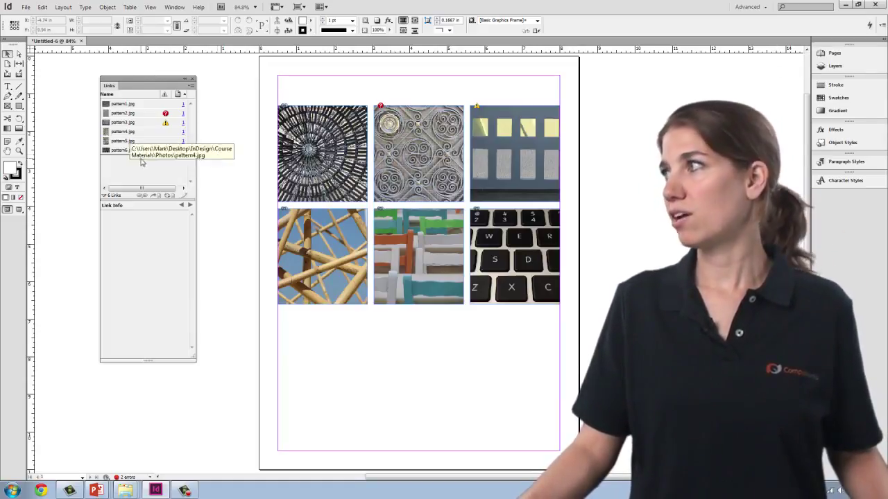
{"action": "left_click", "coordinate": [103, 195]}
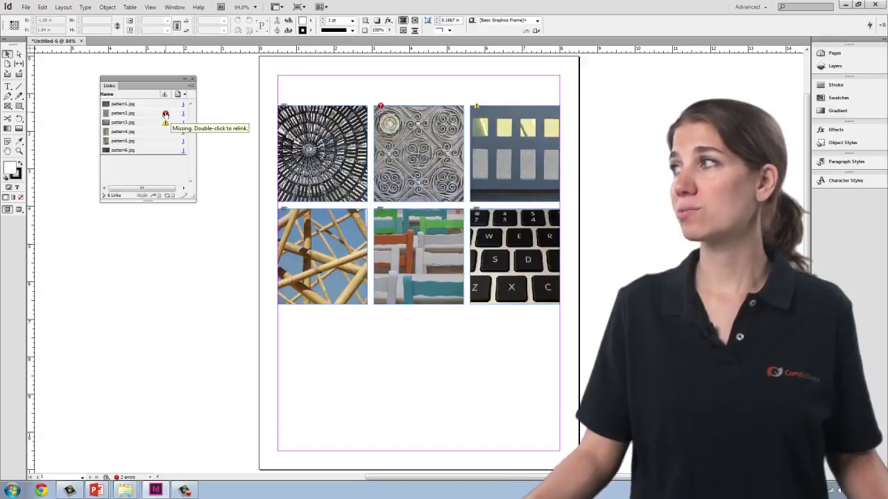
{"action": "mouse_move", "coordinate": [123, 113]}
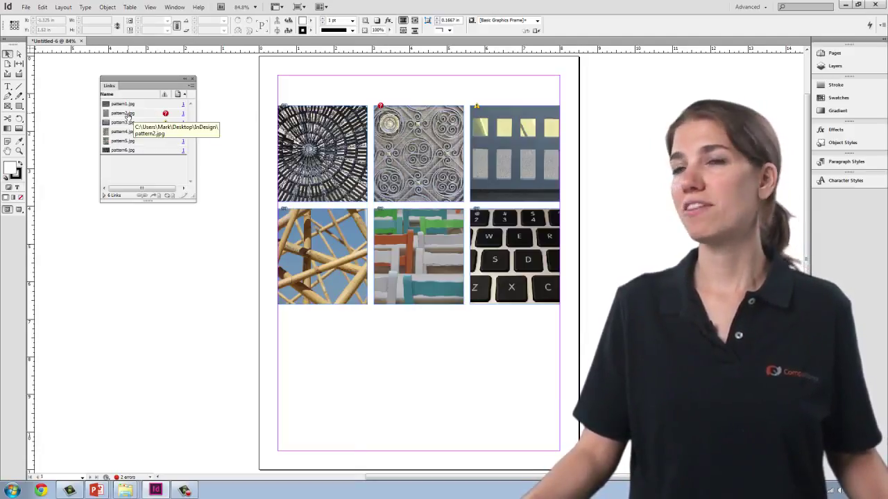
Step: Relink missing pattern2.jpg to the pattern2 file in the Course Materials folder
{"action": "left_click", "coordinate": [125, 114]}
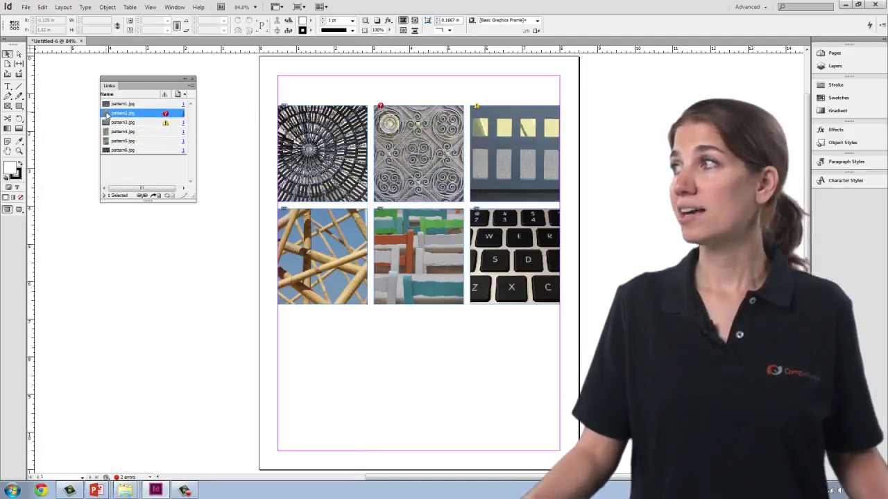
{"action": "left_click", "coordinate": [191, 87]}
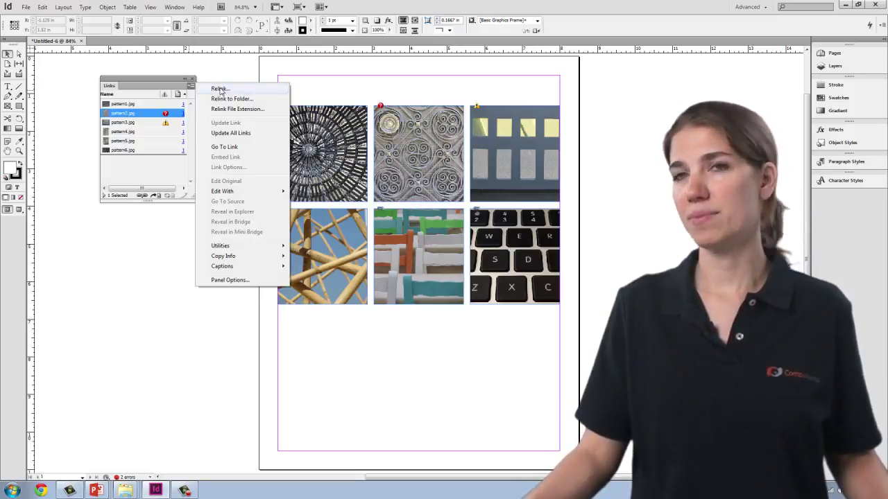
{"action": "left_click", "coordinate": [219, 89]}
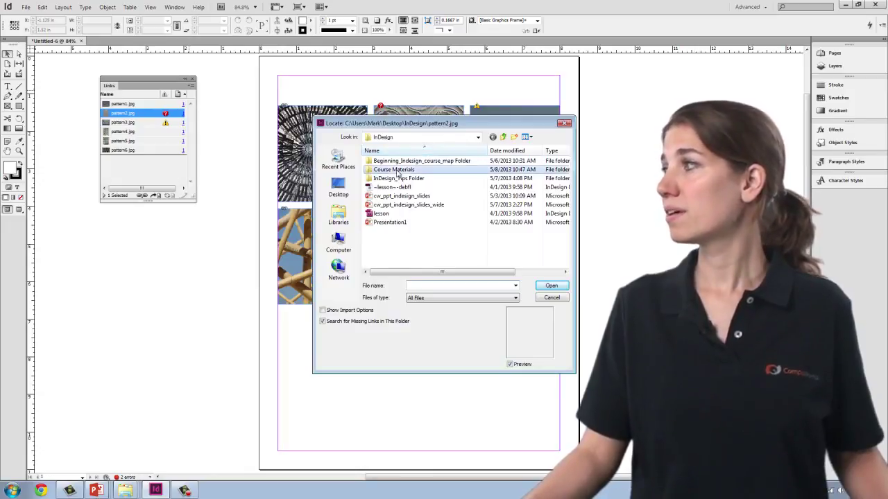
{"action": "double_click", "coordinate": [395, 170]}
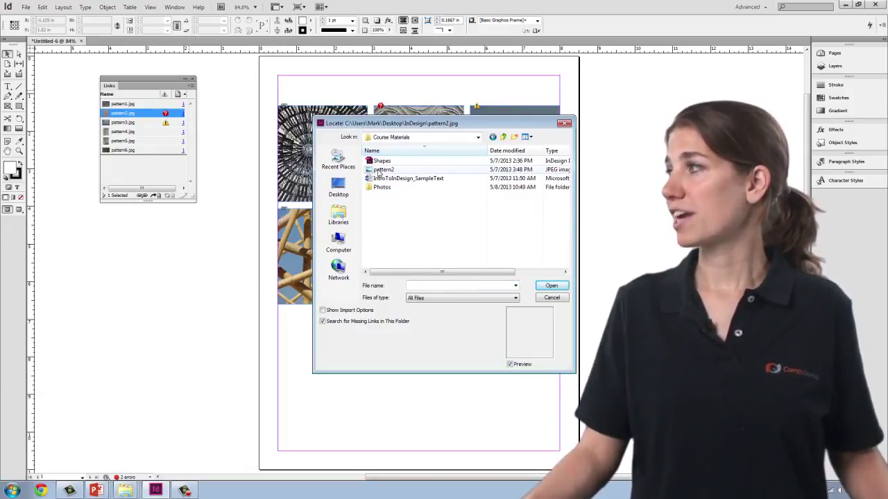
{"action": "left_click", "coordinate": [381, 171]}
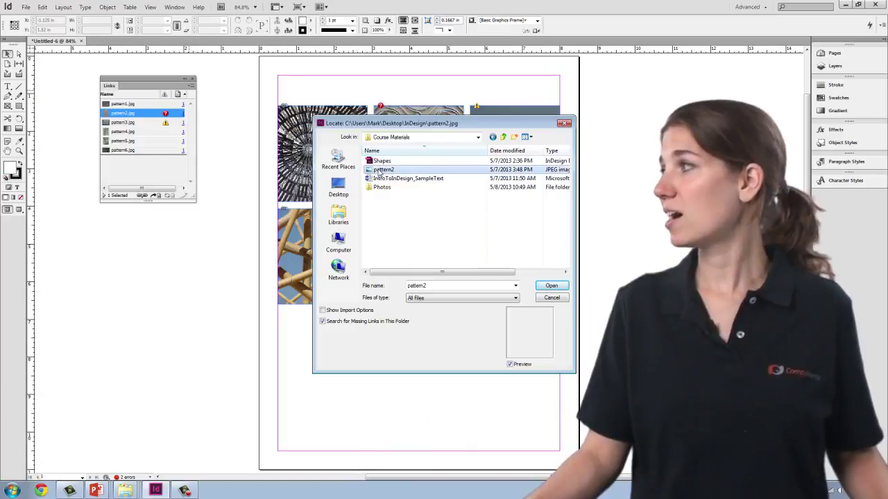
{"action": "left_click", "coordinate": [551, 286]}
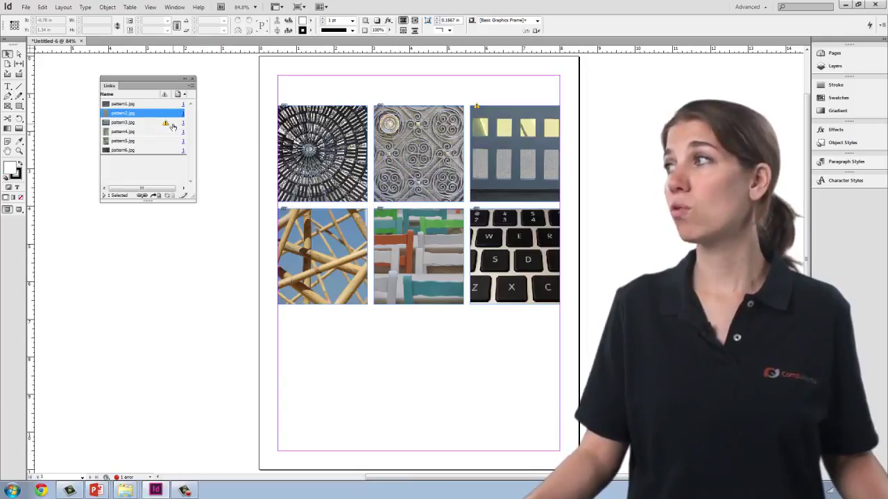
{"action": "mouse_move", "coordinate": [165, 123]}
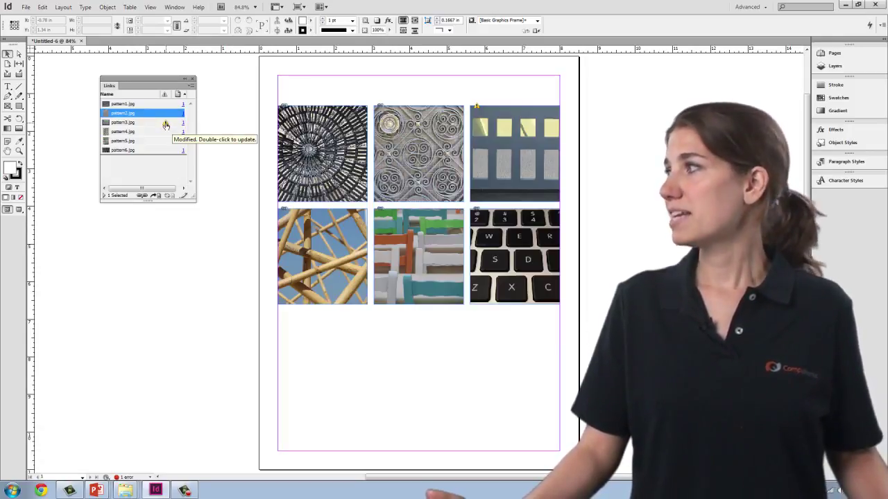
Step: Update the modified pattern3.jpg link via its warning icon in Links
{"action": "double_click", "coordinate": [165, 125]}
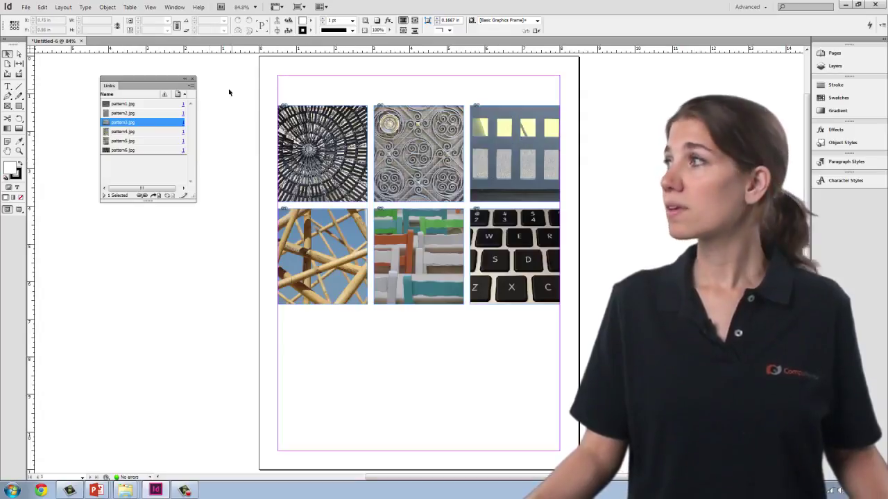
Step: Reveal pattern3.jpg's Photos folder in Windows Explorer from the Links panel menu
{"action": "left_click", "coordinate": [190, 86]}
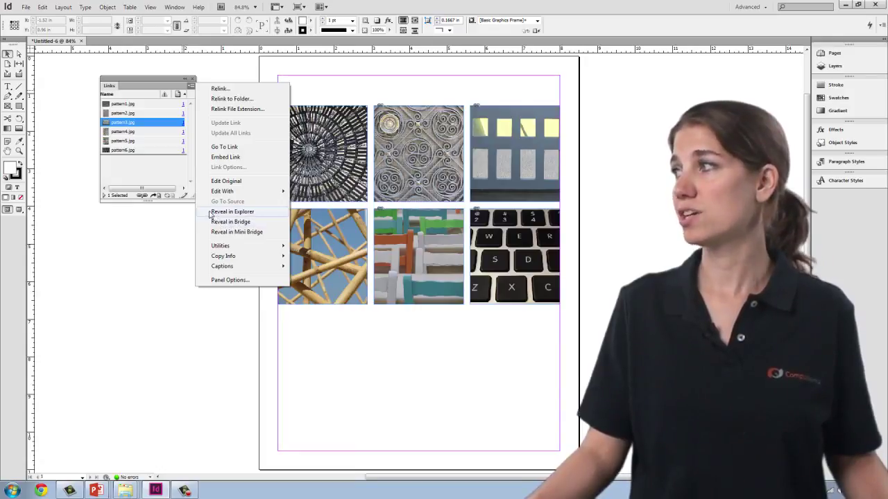
{"action": "left_click", "coordinate": [215, 213]}
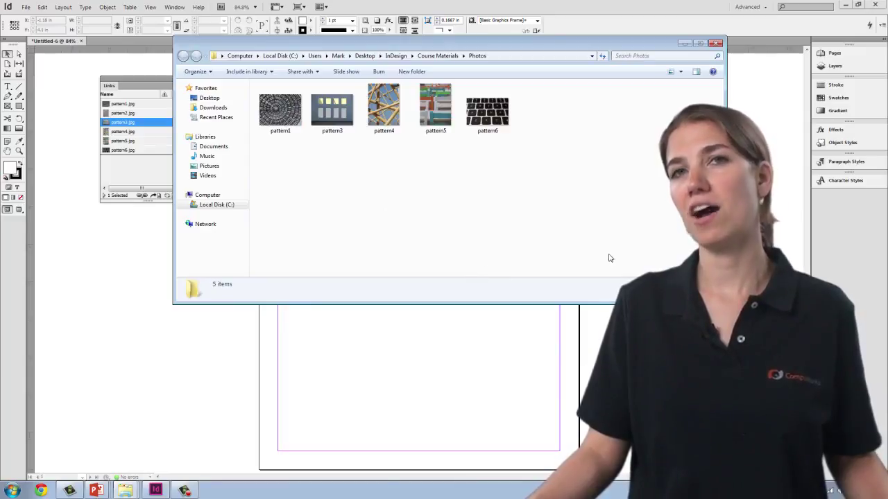
Step: Close the Explorer window showing the Photos folder
{"action": "left_click", "coordinate": [715, 43]}
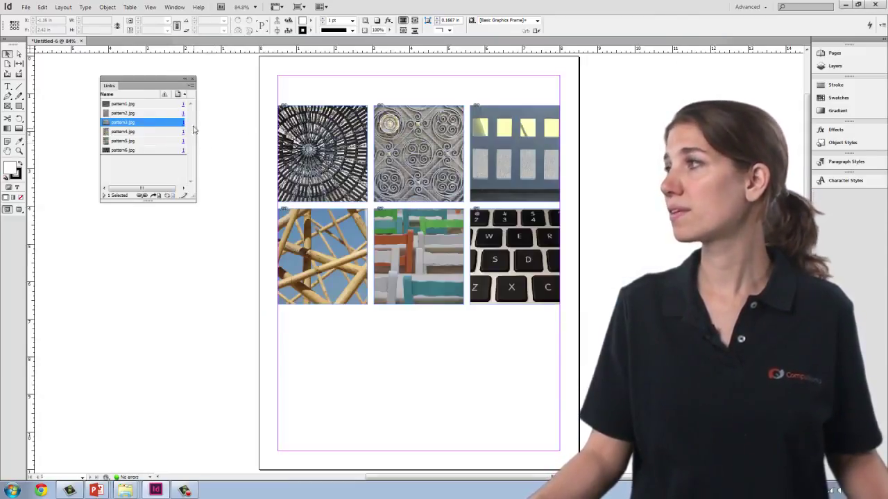
{"action": "left_click", "coordinate": [191, 84]}
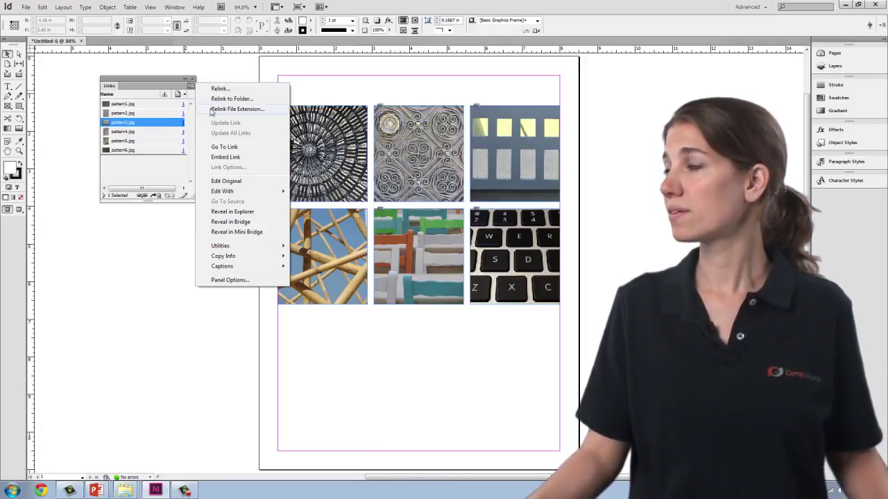
{"action": "left_click", "coordinate": [141, 165]}
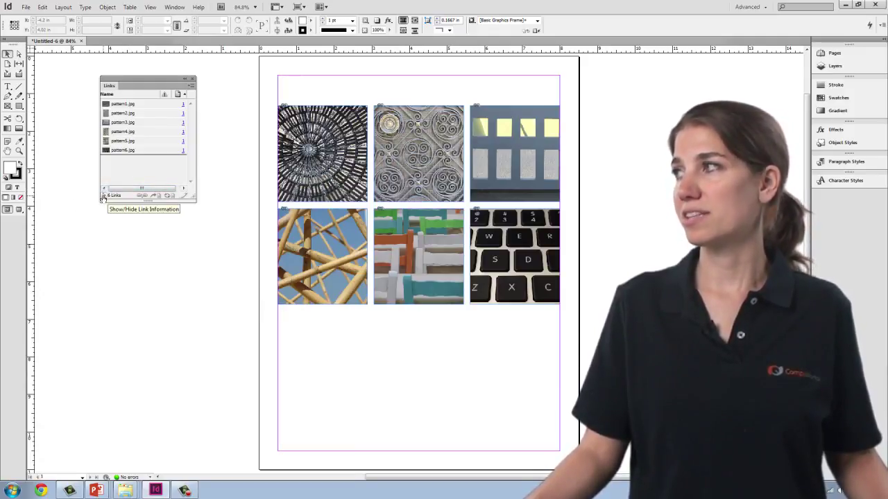
{"action": "left_click", "coordinate": [118, 142]}
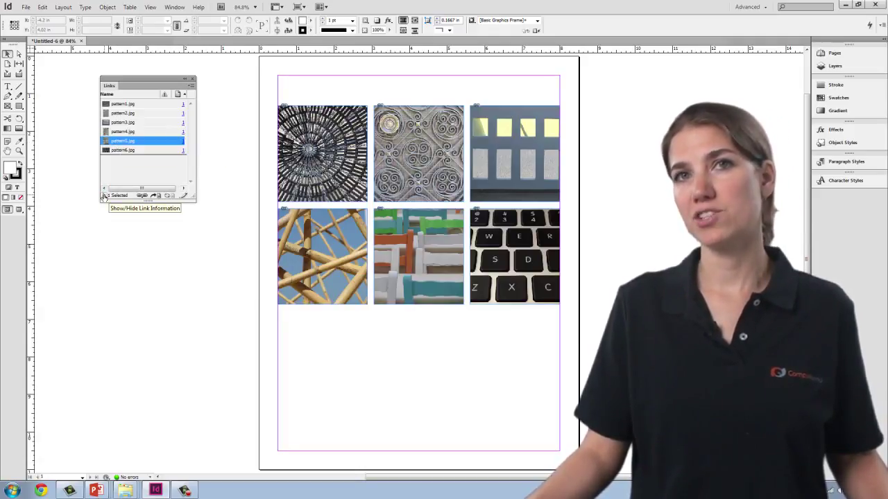
Step: Expand Link Info to show pattern5.jpg's format, color space, status and dimensions
{"action": "left_click", "coordinate": [104, 196]}
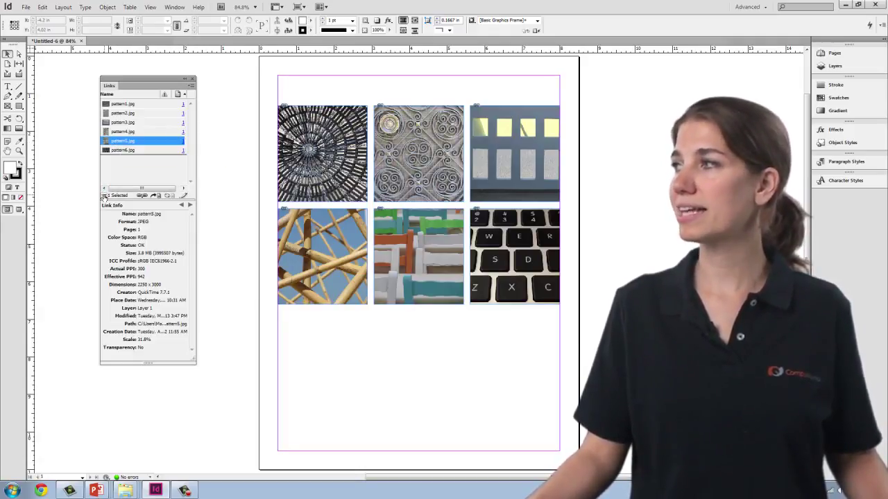